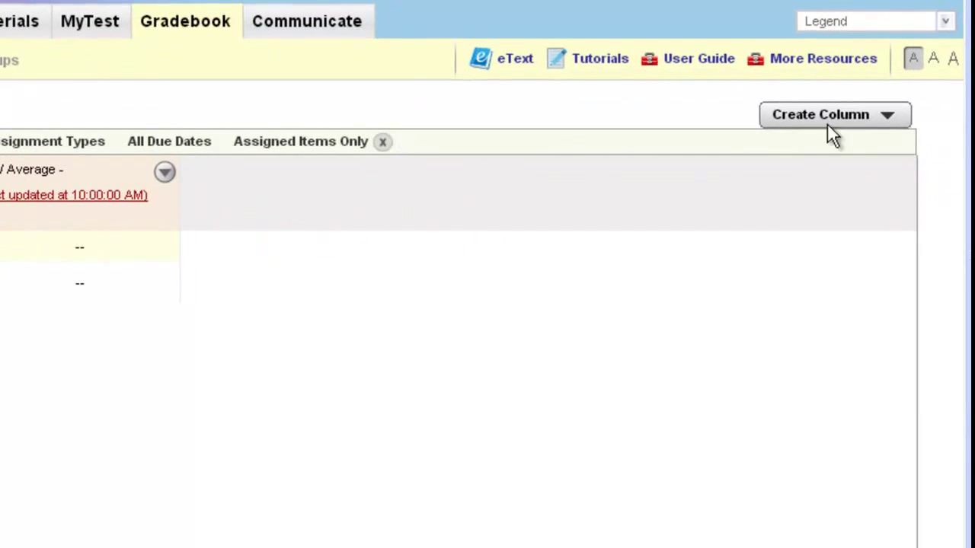
Step: Show the Create Column list of types: Numeric, Calculated, Selection List, Free Text, Import Grades, Total Column
{"action": "left_click", "coordinate": [855, 116]}
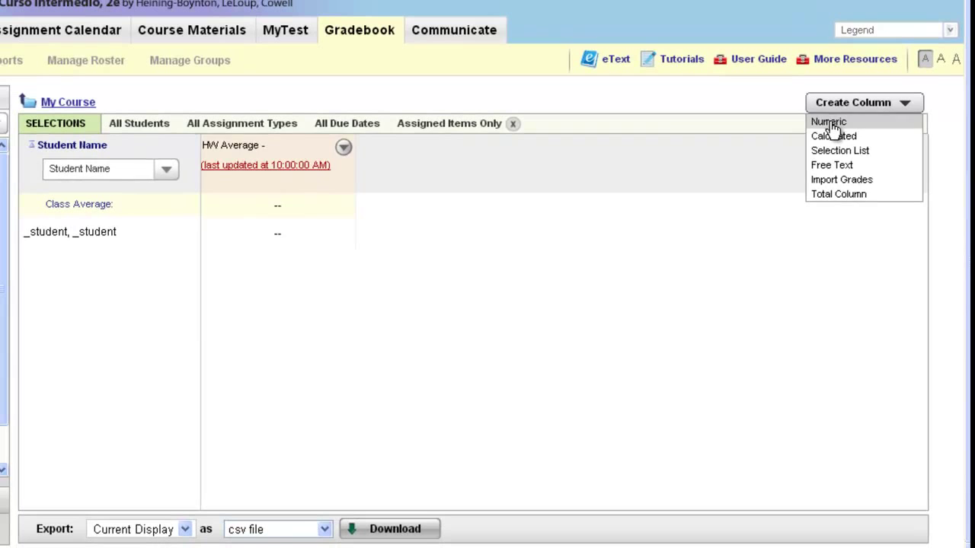
Step: Start a Numeric column named 'Quiz 1', inserted after column 1
{"action": "left_click", "coordinate": [831, 127]}
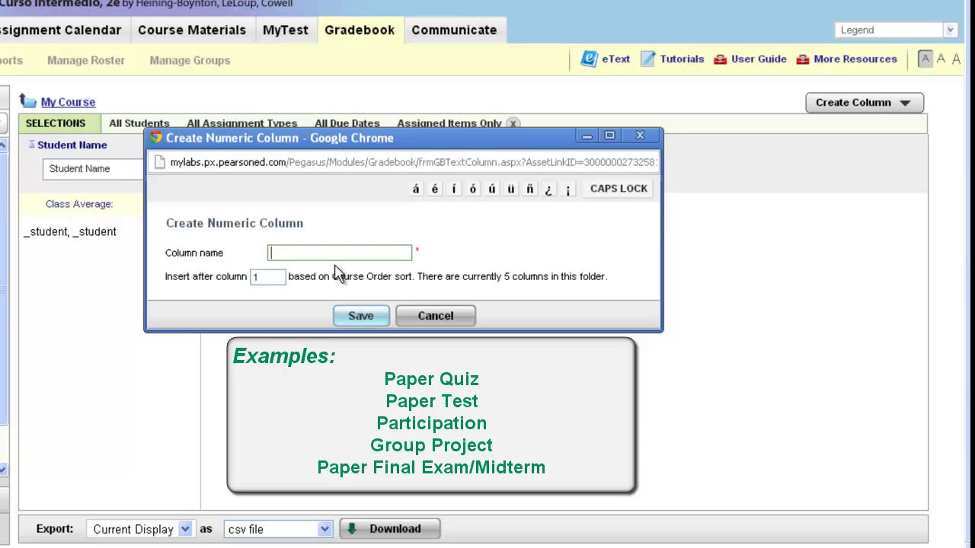
{"action": "type", "text": "Pa"}
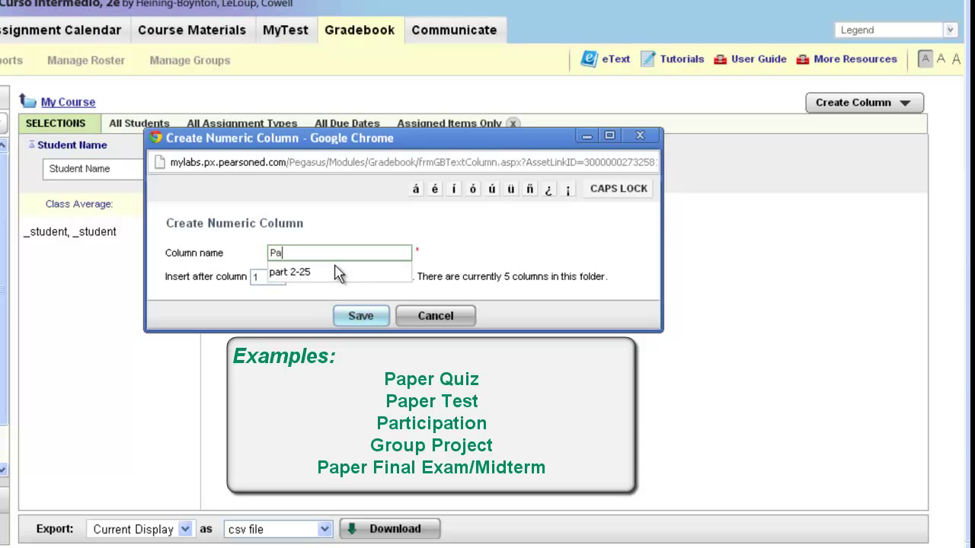
{"action": "key", "text": "BackSpace"}
{"action": "key", "text": "BackSpace"}
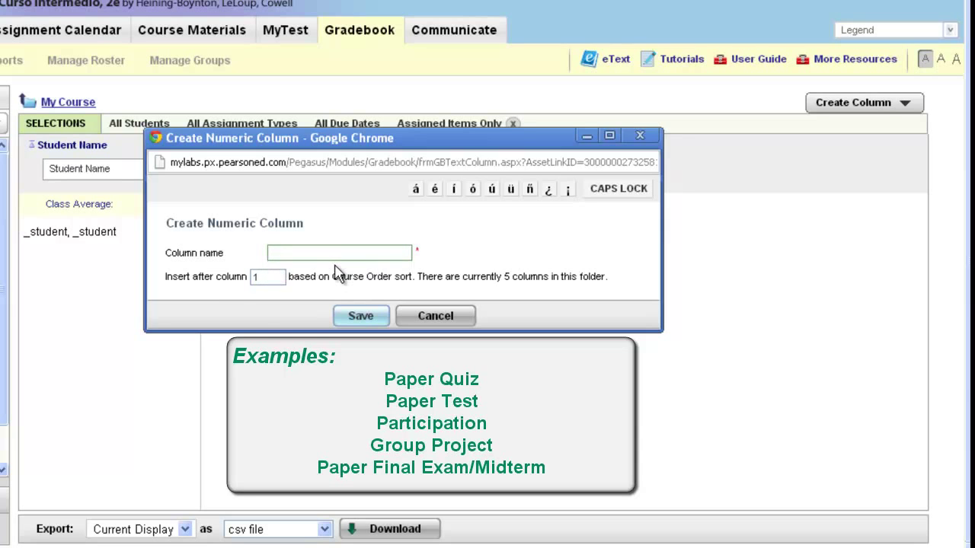
{"action": "type", "text": "Quiz 1"}
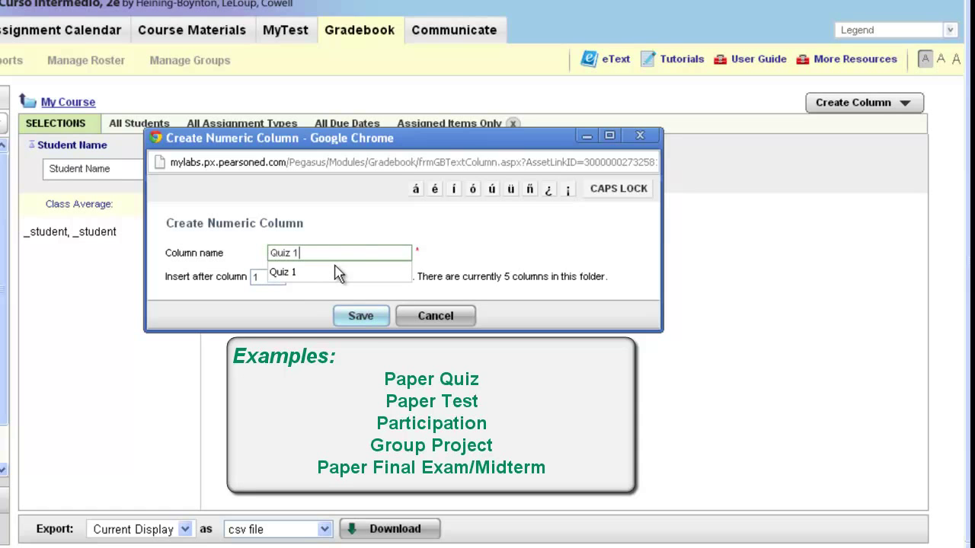
{"action": "left_click", "coordinate": [339, 272]}
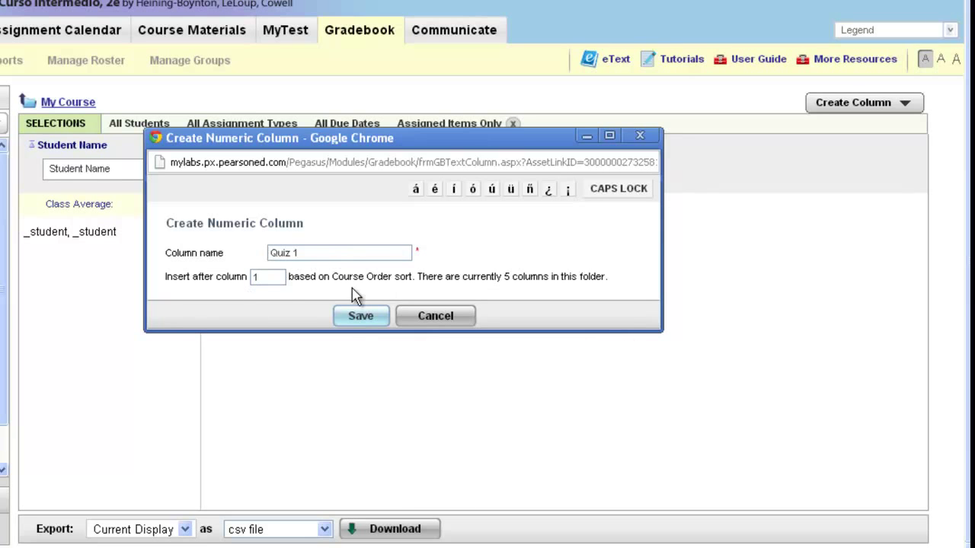
Step: Save the Quiz 1 column and switch it to Show for Student
{"action": "left_click", "coordinate": [355, 309]}
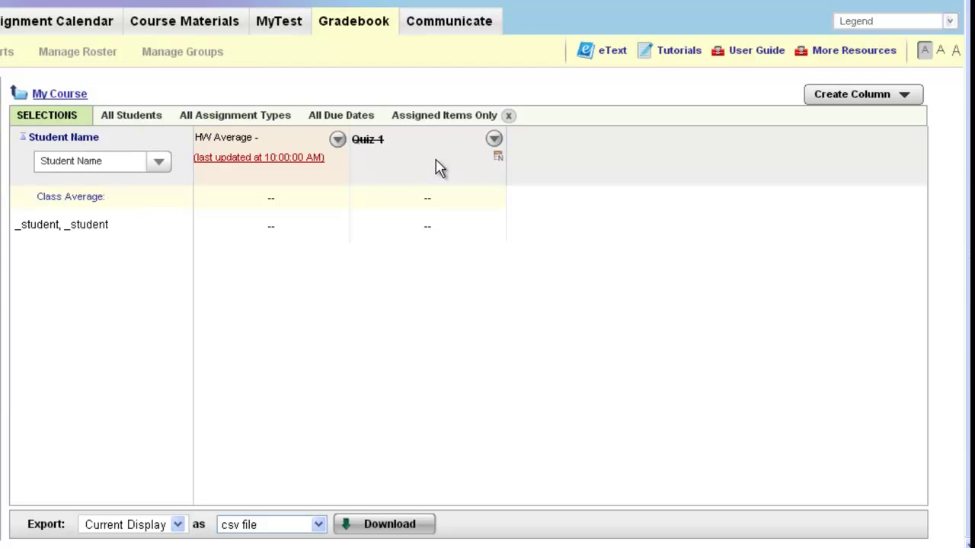
{"action": "left_click", "coordinate": [494, 141]}
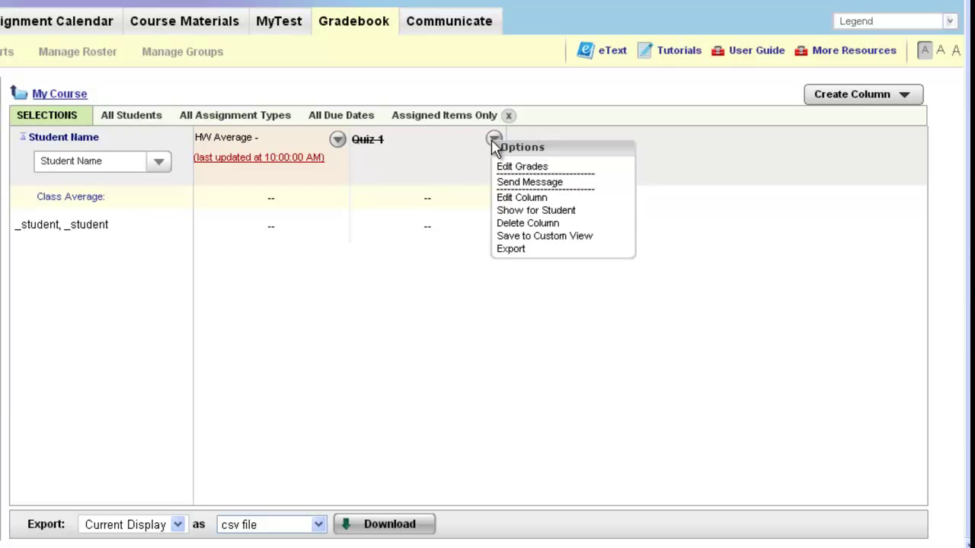
{"action": "left_click", "coordinate": [561, 213]}
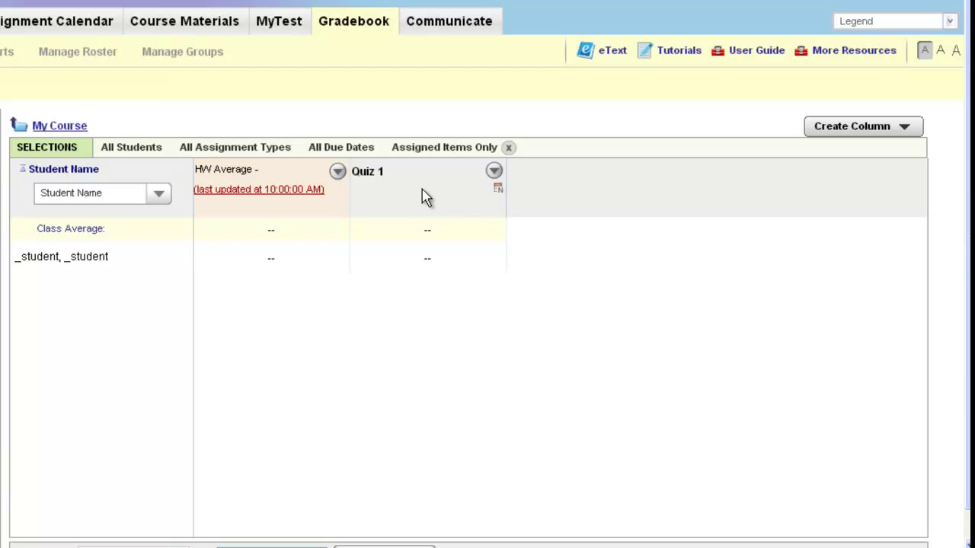
{"action": "left_click", "coordinate": [494, 174]}
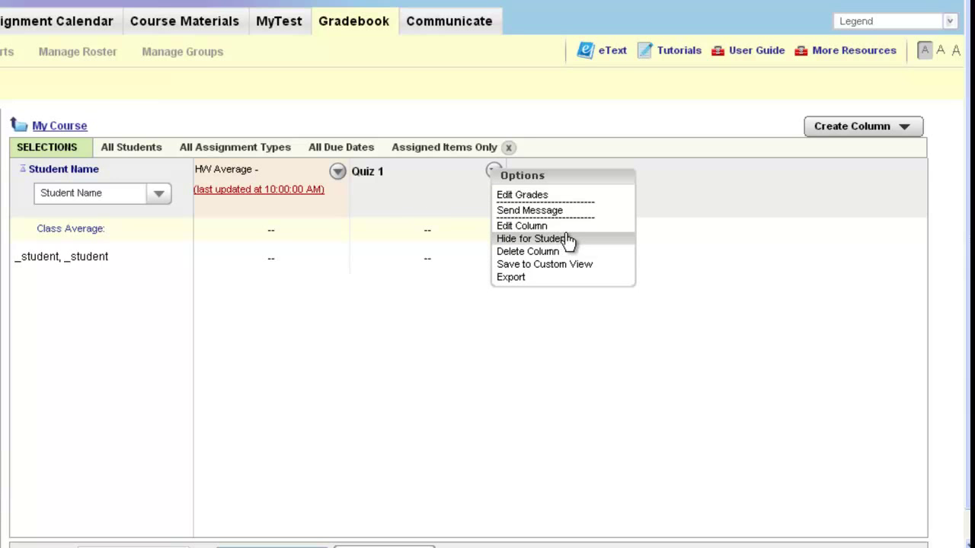
{"action": "left_click", "coordinate": [451, 196]}
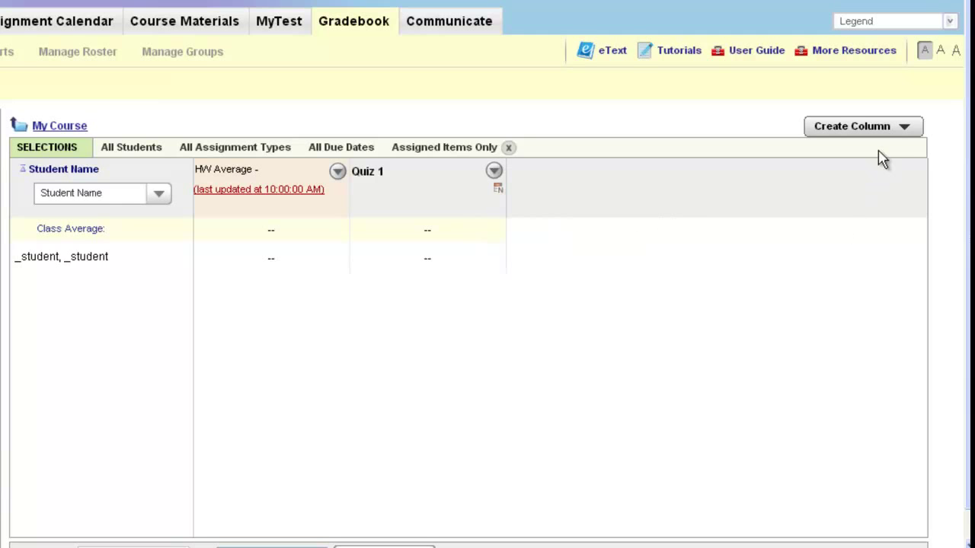
Step: Create and save a Numeric column 'Quiz 2' inserted after column 3
{"action": "left_click", "coordinate": [861, 126]}
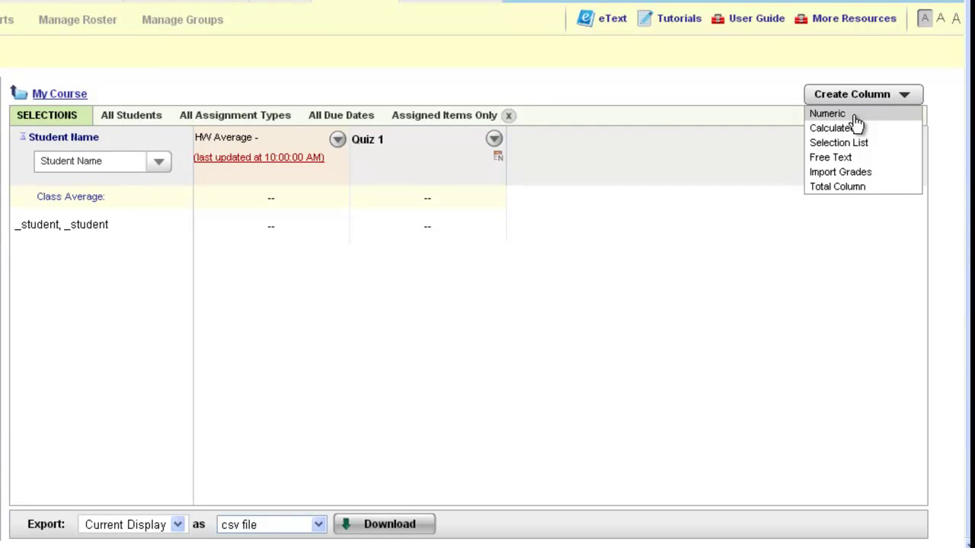
{"action": "left_click", "coordinate": [854, 117]}
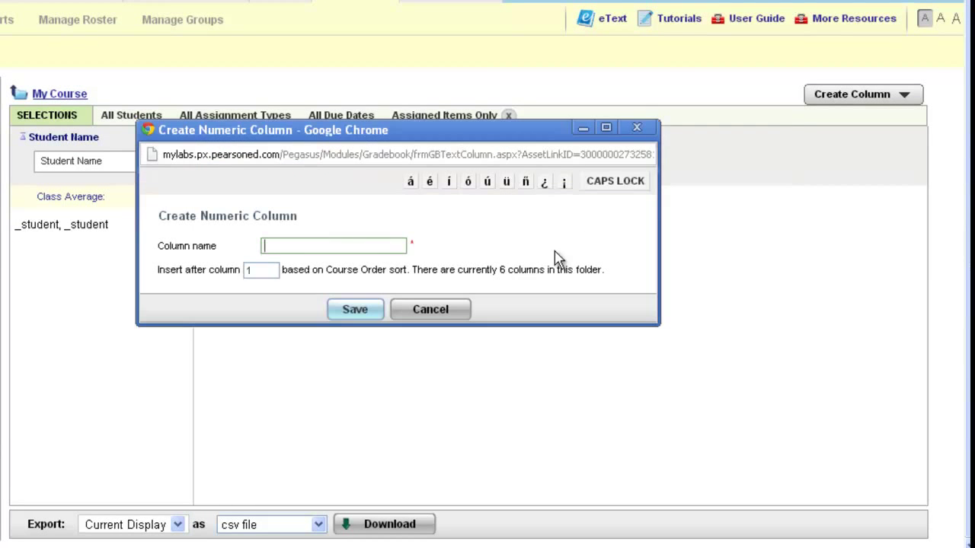
{"action": "left_click", "coordinate": [390, 244]}
{"action": "type", "text": "Q"}
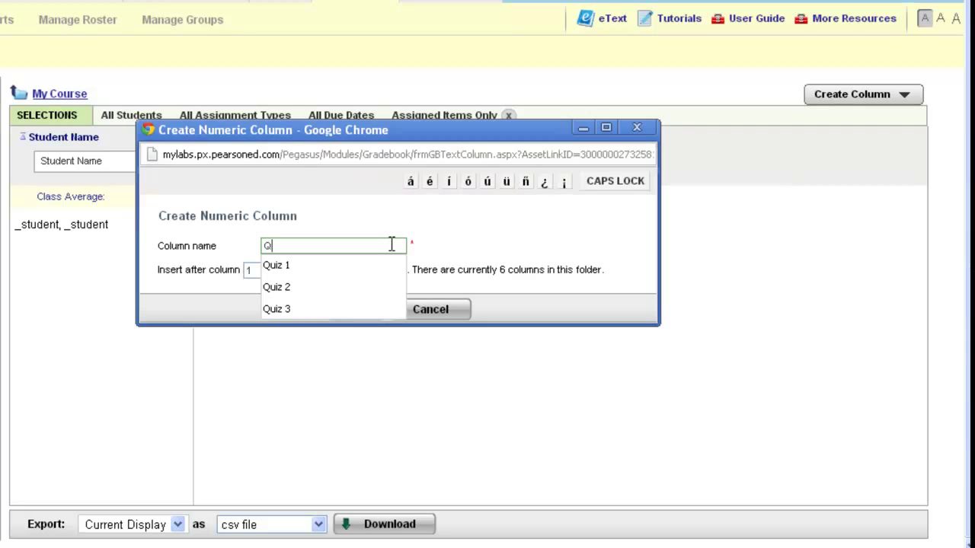
{"action": "type", "text": "uiz 2"}
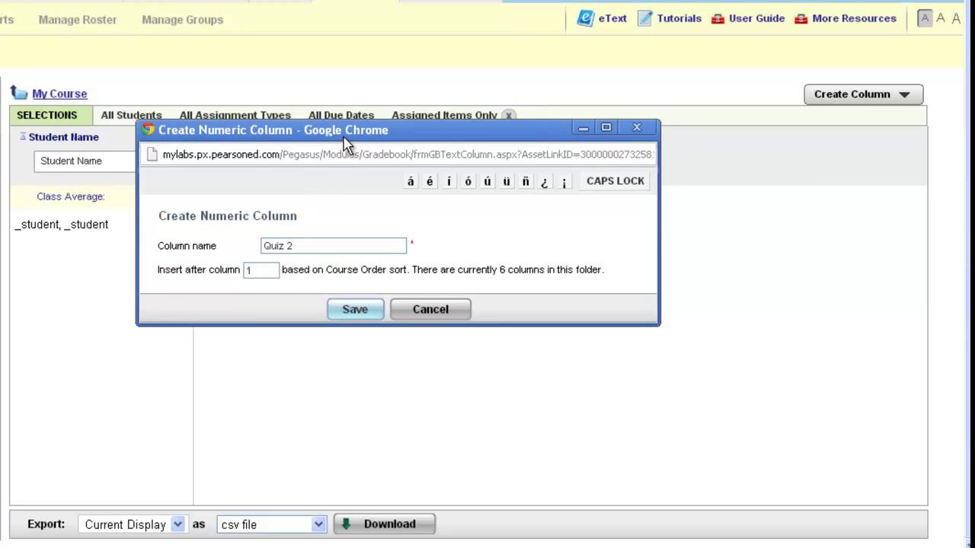
{"action": "left_click_drag", "start_coordinate": [346, 139], "coordinate": [351, 203]}
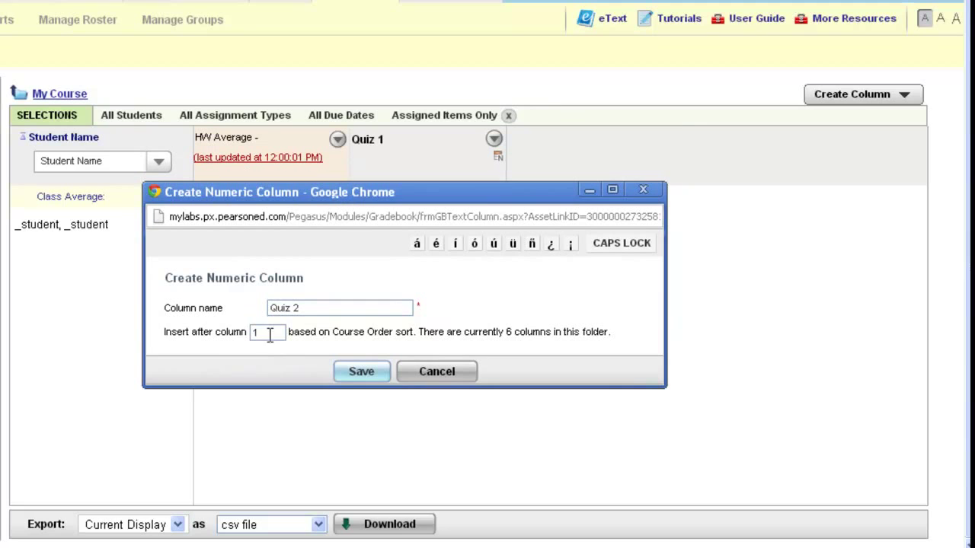
{"action": "left_click", "coordinate": [266, 331]}
{"action": "key", "text": "BackSpace"}
{"action": "type", "text": "3"}
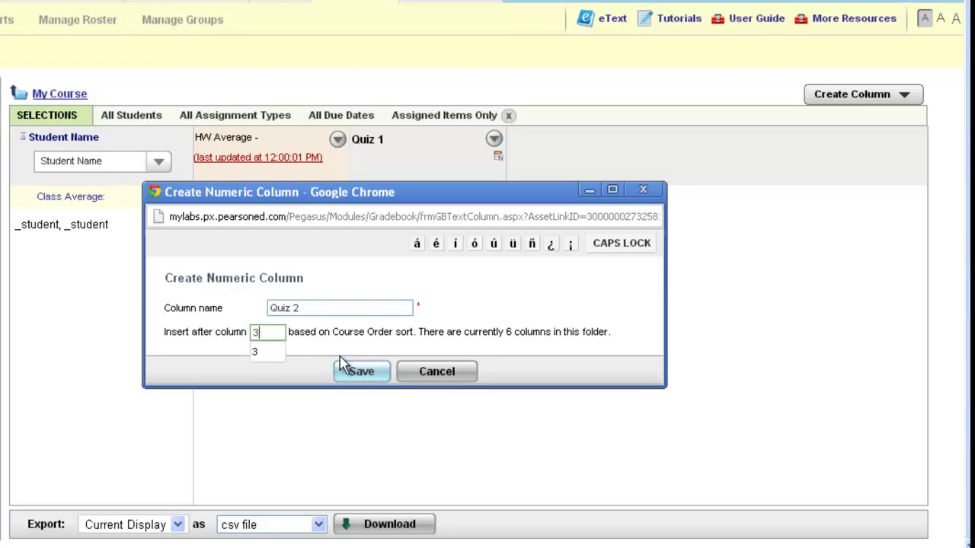
{"action": "left_click", "coordinate": [353, 370]}
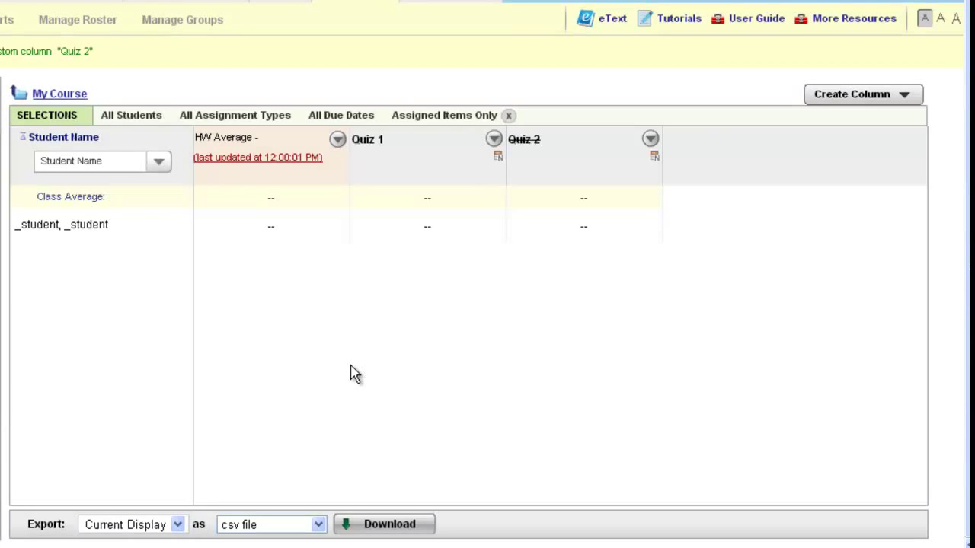
Step: Add a Numeric Quiz 3 column, then a Numeric 'Final Exam' column inserted after column 8
{"action": "left_click", "coordinate": [833, 103]}
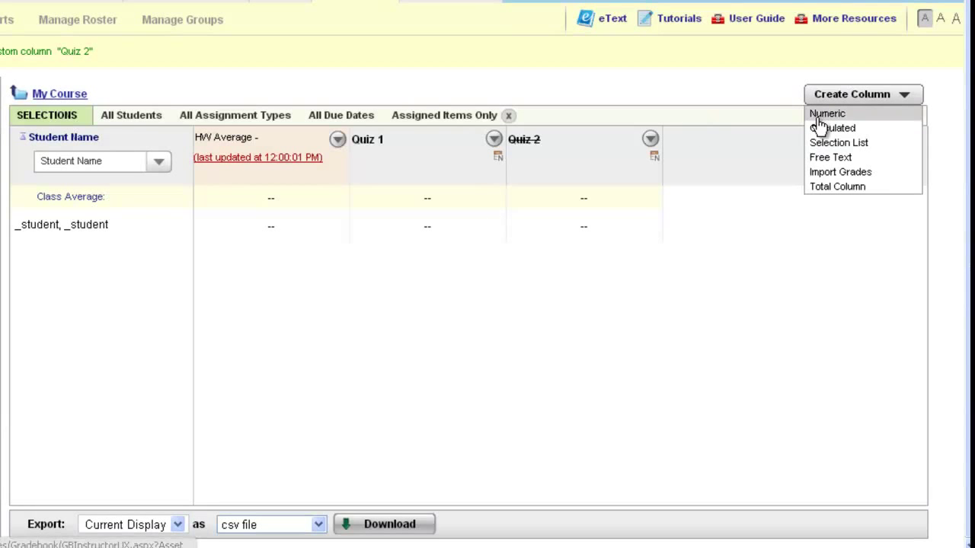
{"action": "left_click", "coordinate": [825, 114]}
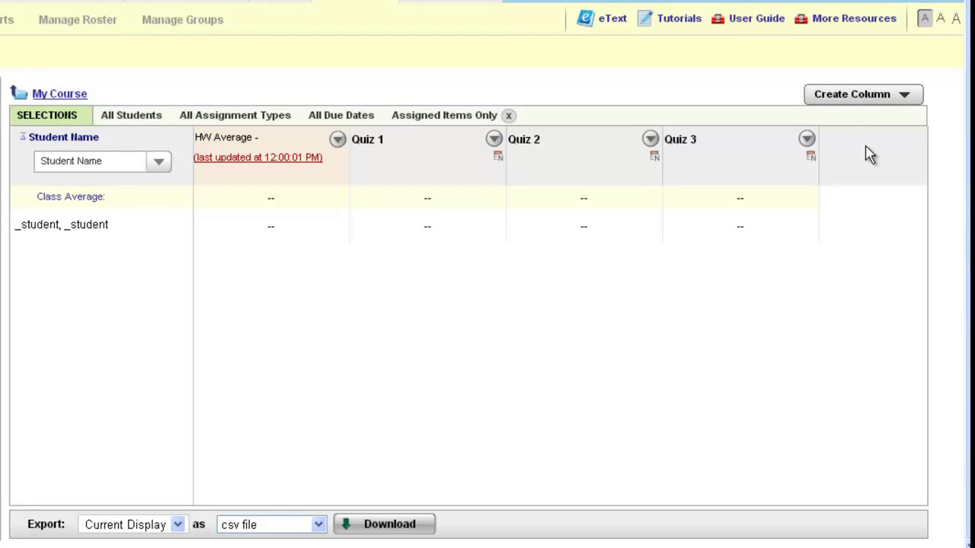
{"action": "left_click", "coordinate": [892, 98]}
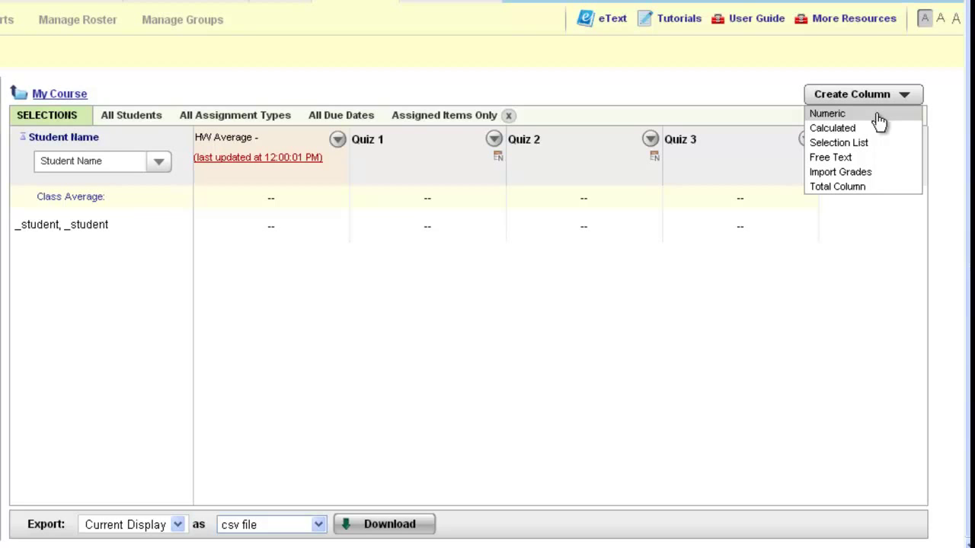
{"action": "left_click", "coordinate": [875, 116]}
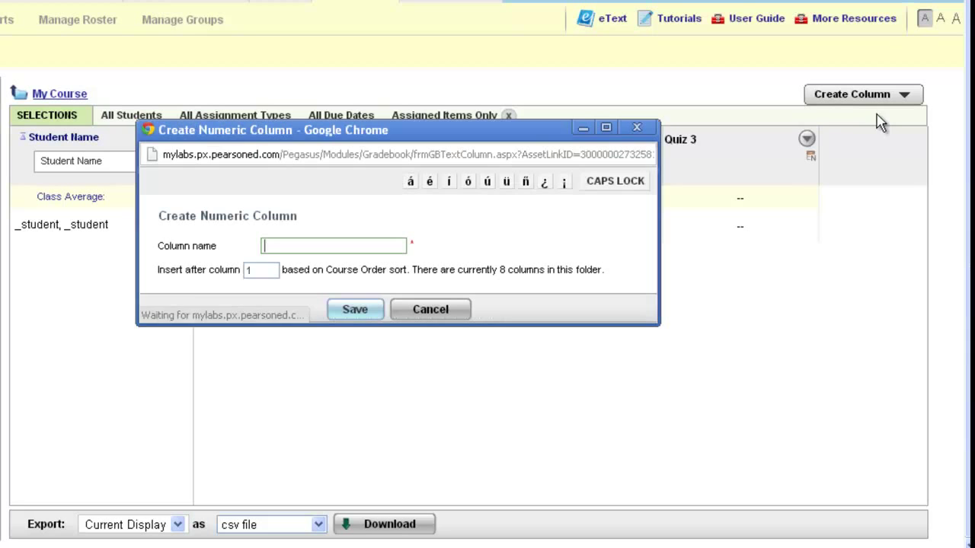
{"action": "type", "text": "Final Exam"}
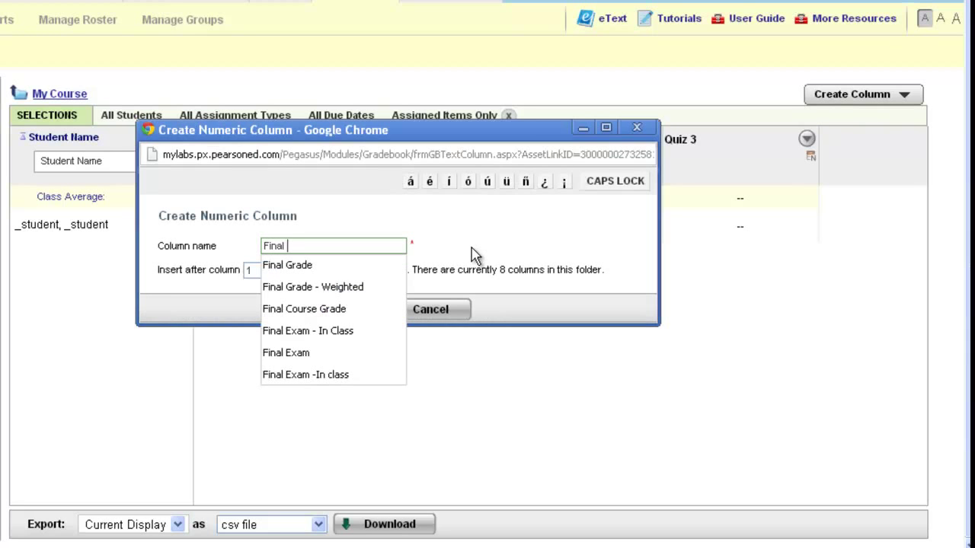
{"action": "left_click", "coordinate": [516, 248]}
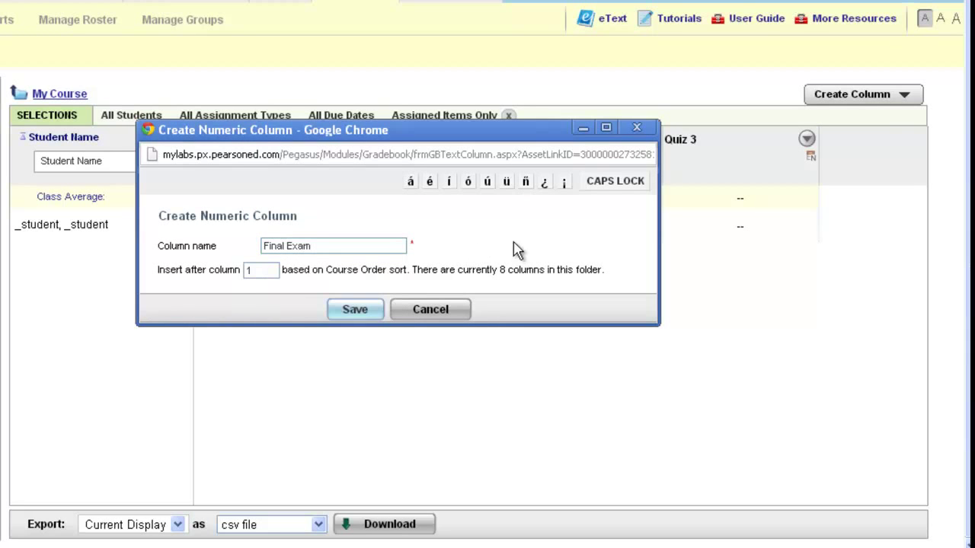
{"action": "left_click_drag", "start_coordinate": [274, 272], "coordinate": [230, 264]}
{"action": "key", "text": "BackSpace"}
{"action": "type", "text": "8"}
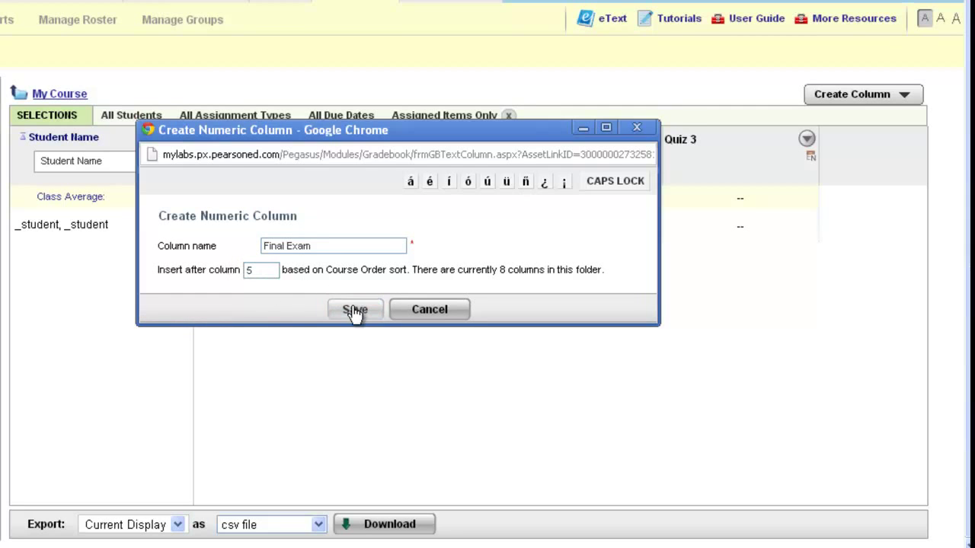
{"action": "left_click", "coordinate": [352, 309]}
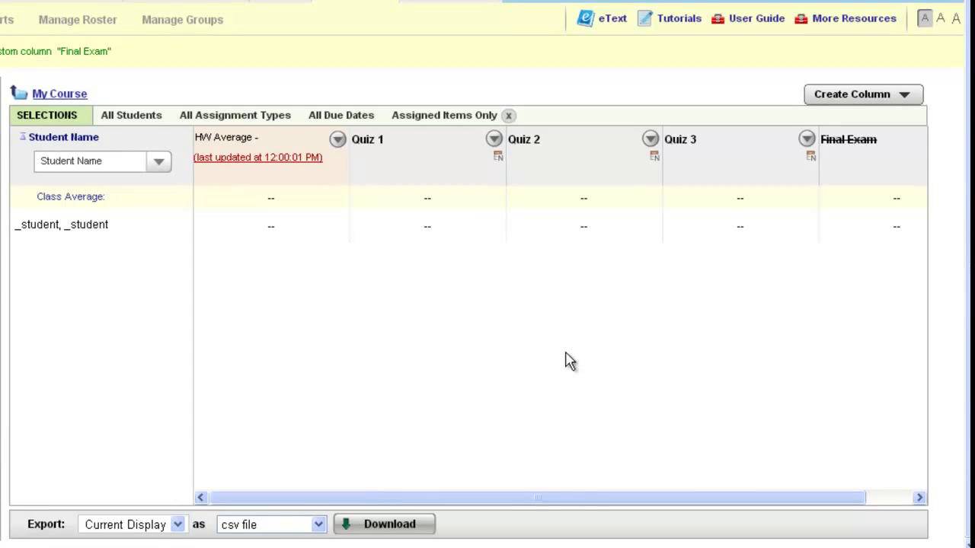
Step: Scroll to the Final Exam column and set it to Show for Student
{"action": "left_click_drag", "start_coordinate": [579, 498], "coordinate": [696, 498]}
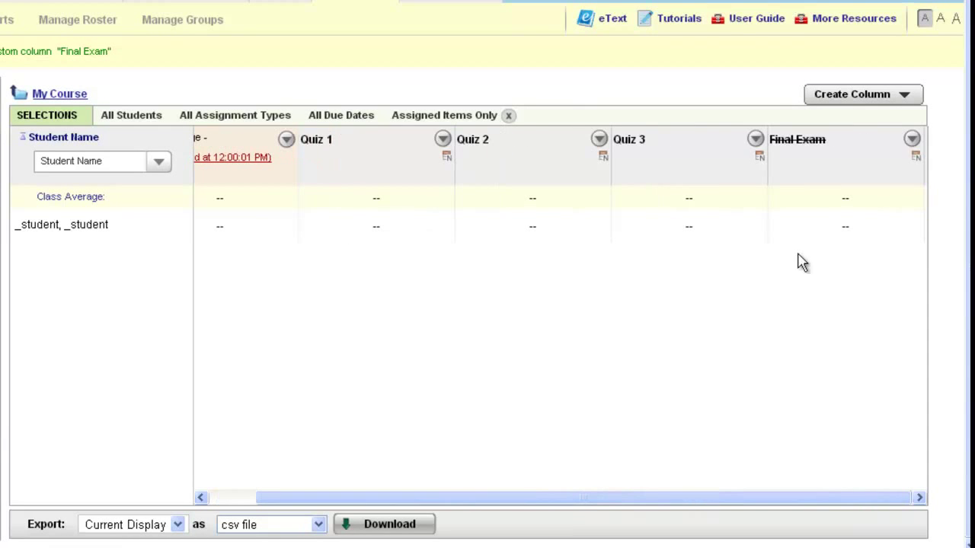
{"action": "left_click", "coordinate": [911, 142]}
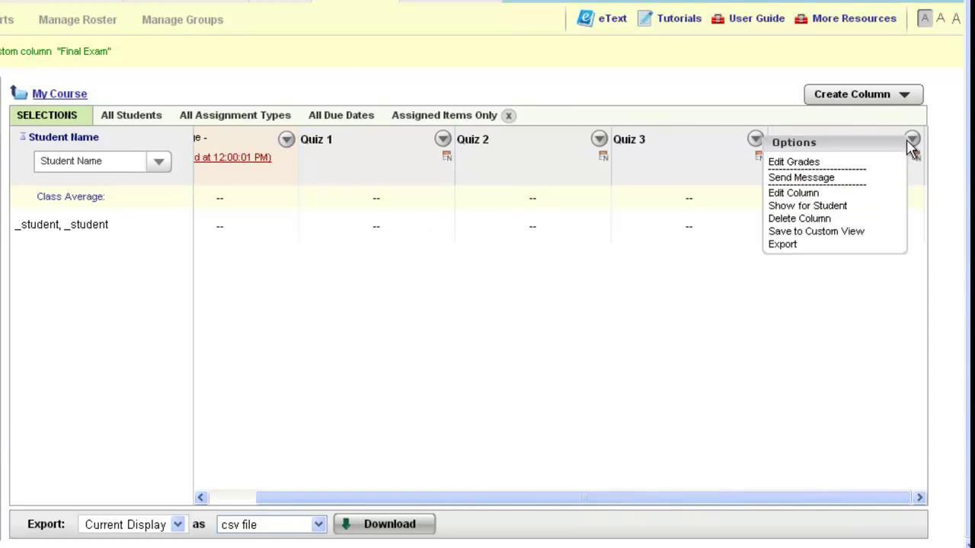
{"action": "left_click", "coordinate": [836, 207]}
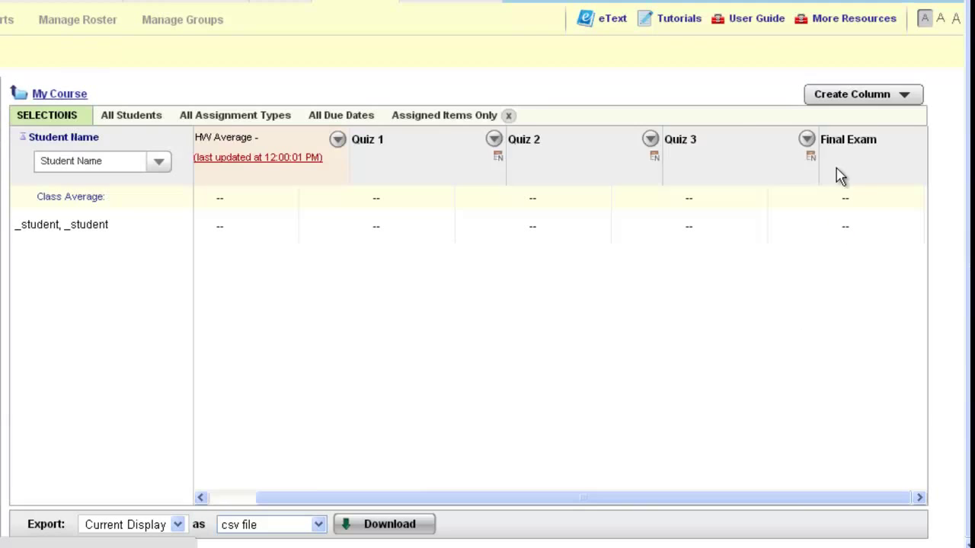
Step: Look over the Create Column type list, then move to the student's Quiz 1 grade cell
{"action": "left_click", "coordinate": [888, 99]}
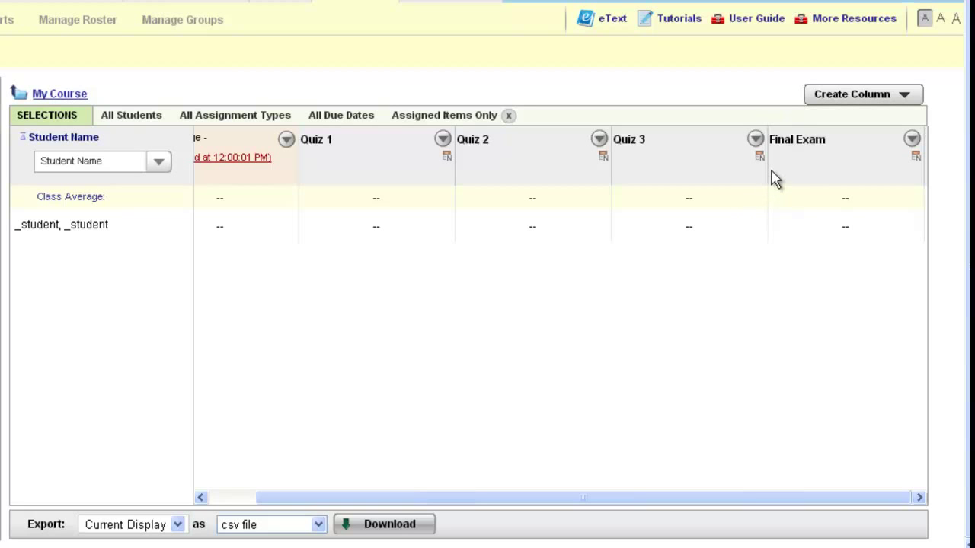
{"action": "mouse_move", "coordinate": [760, 158]}
{"action": "left_click_drag", "start_coordinate": [418, 493], "coordinate": [362, 459]}
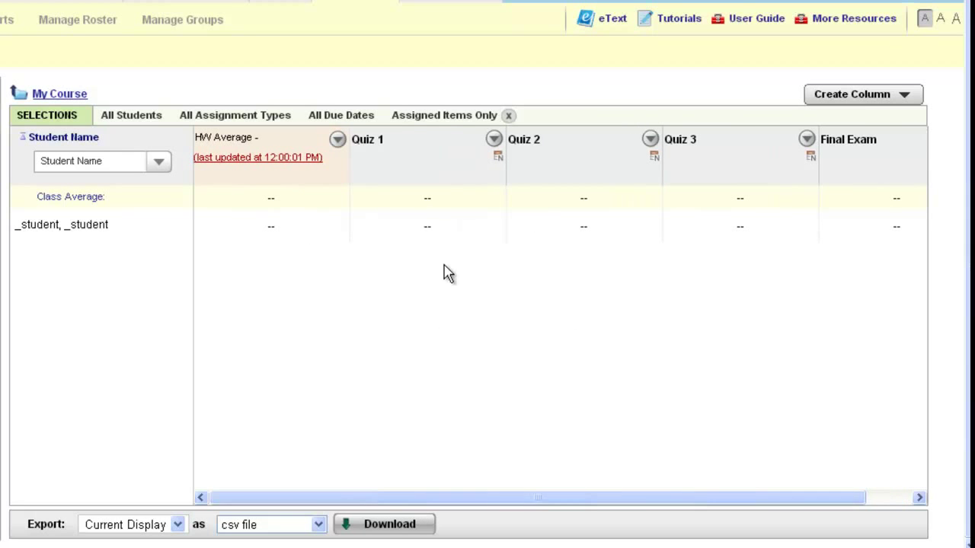
{"action": "mouse_move", "coordinate": [437, 229]}
Step: Edit the student's Quiz 1 grade to 49 out of 50 and update it
{"action": "left_click", "coordinate": [438, 226]}
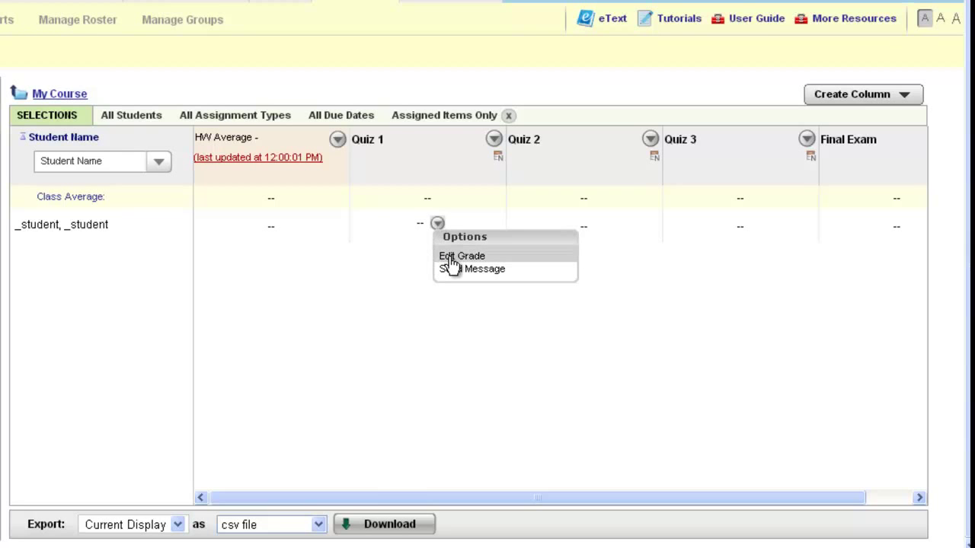
{"action": "left_click", "coordinate": [452, 258]}
{"action": "left_click", "coordinate": [435, 255]}
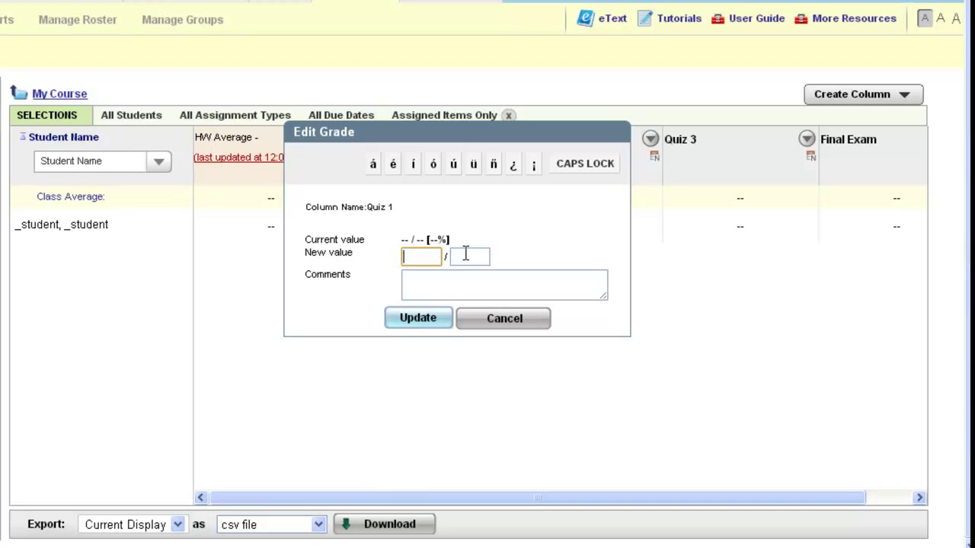
{"action": "left_click", "coordinate": [469, 256]}
{"action": "type", "text": "50"}
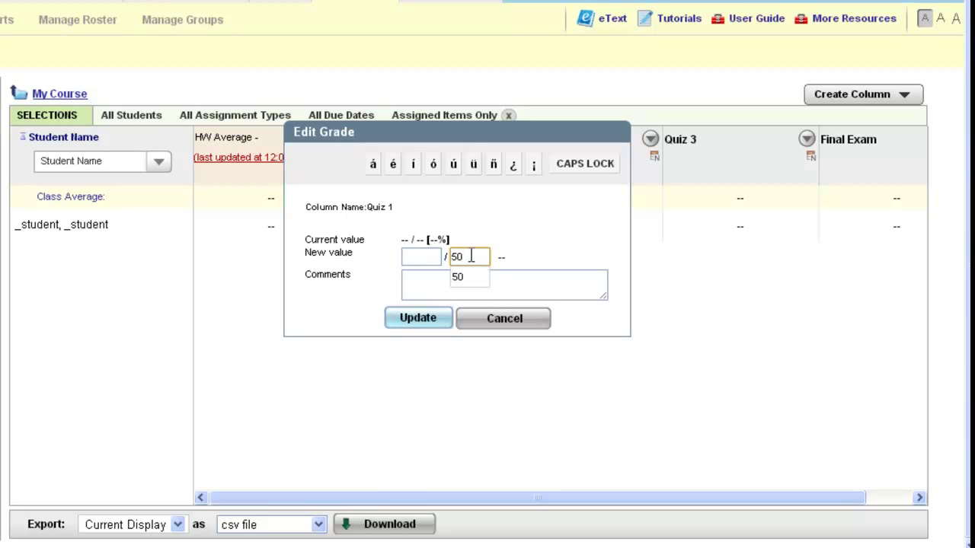
{"action": "left_click", "coordinate": [499, 246]}
{"action": "left_click", "coordinate": [415, 259]}
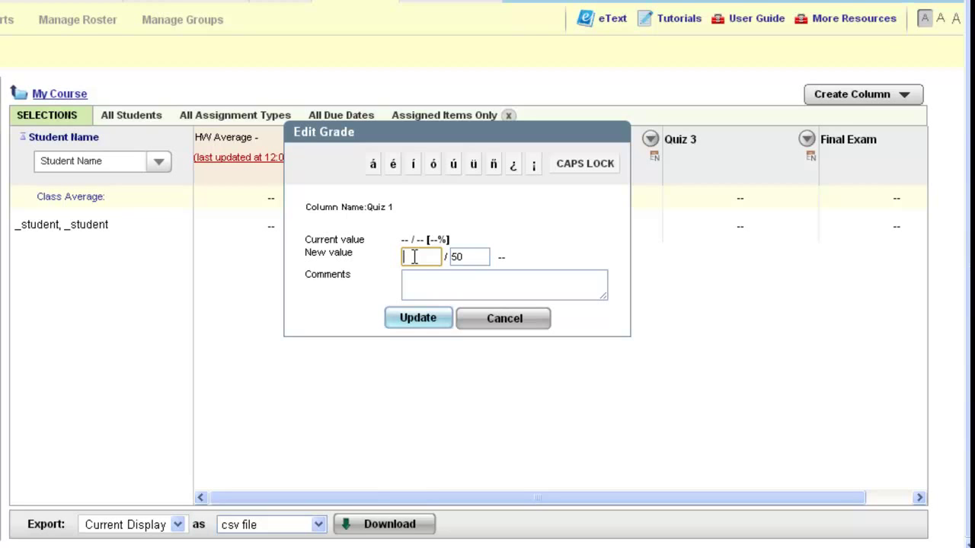
{"action": "type", "text": "49"}
{"action": "left_click", "coordinate": [451, 289]}
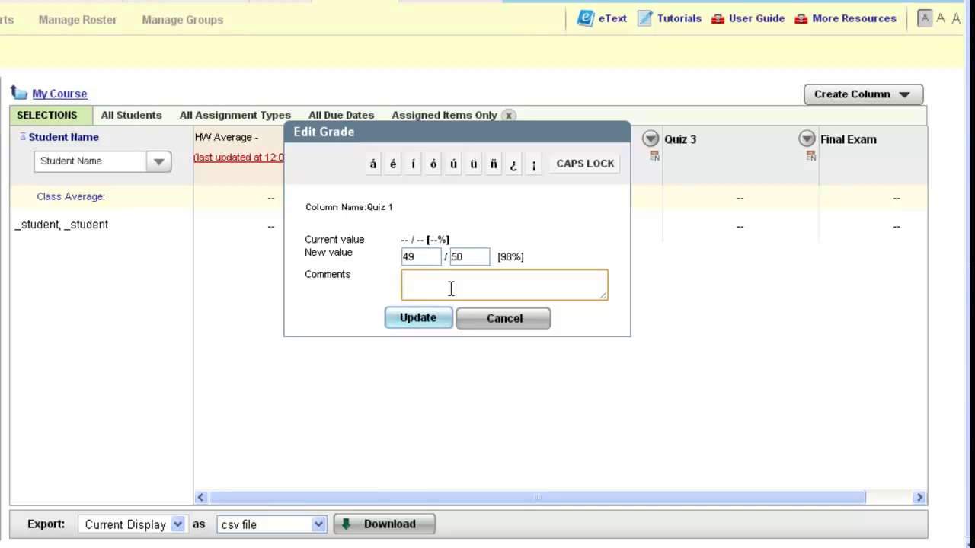
{"action": "left_click", "coordinate": [431, 320]}
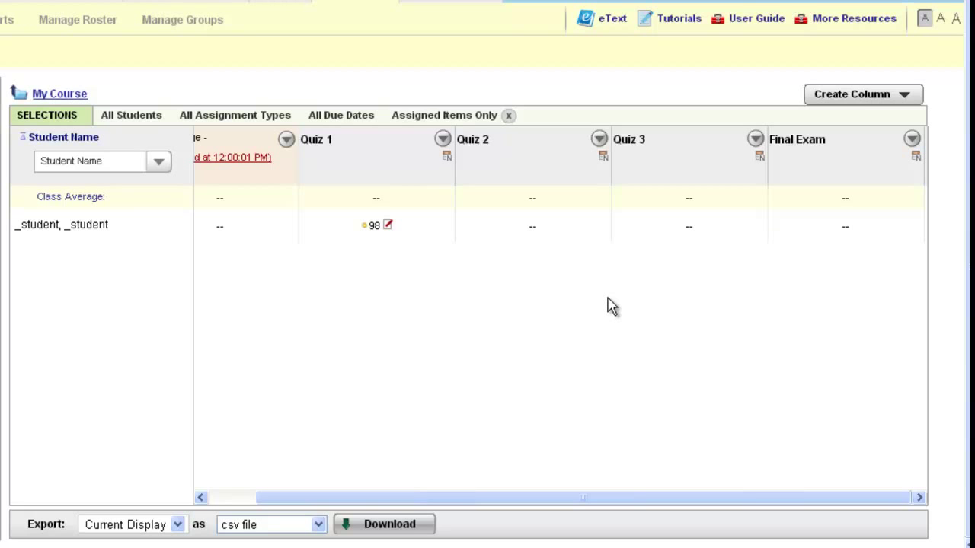
Step: Through Quiz 2's Edit Grades, enter 45 out of 50 for the student and save
{"action": "left_click", "coordinate": [599, 139]}
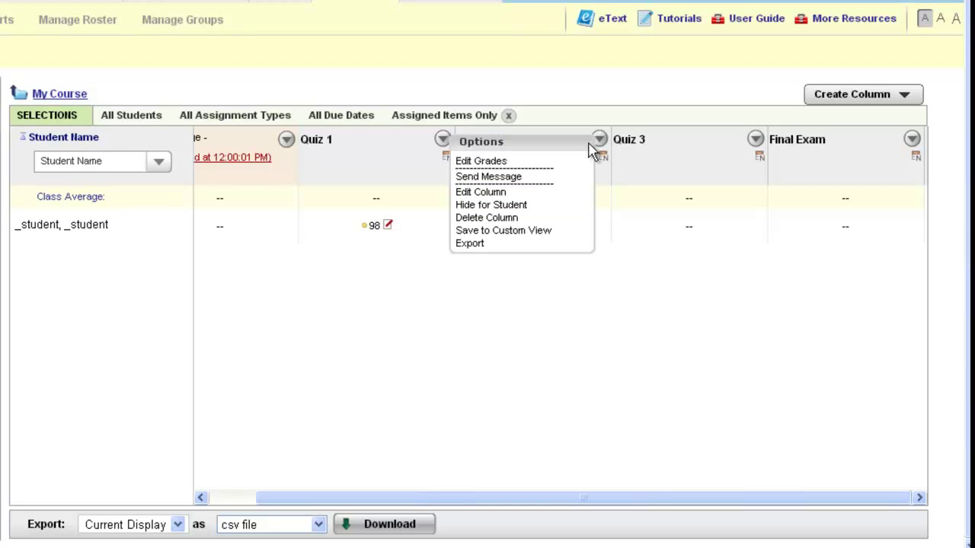
{"action": "left_click", "coordinate": [581, 162]}
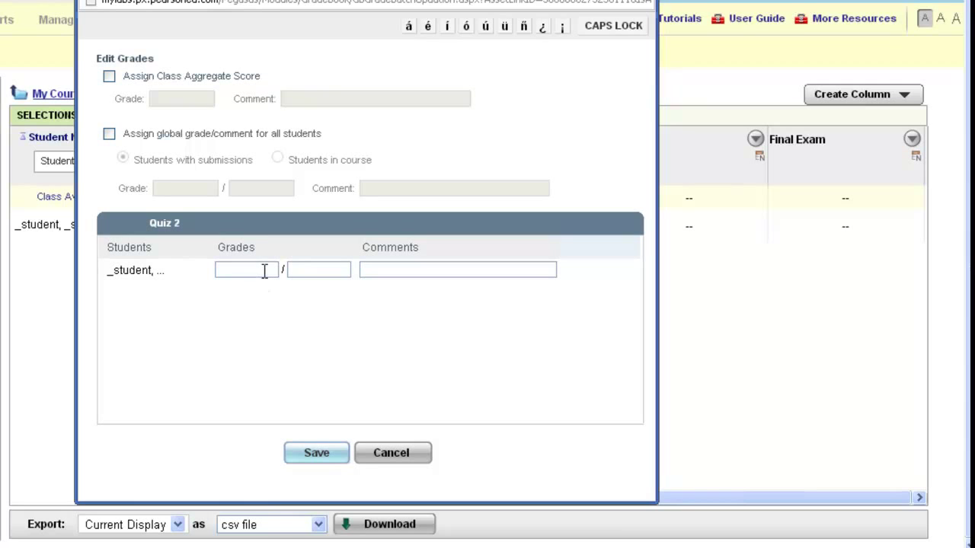
{"action": "left_click", "coordinate": [264, 271]}
{"action": "type", "text": "45"}
{"action": "left_click", "coordinate": [324, 268]}
{"action": "type", "text": "5"}
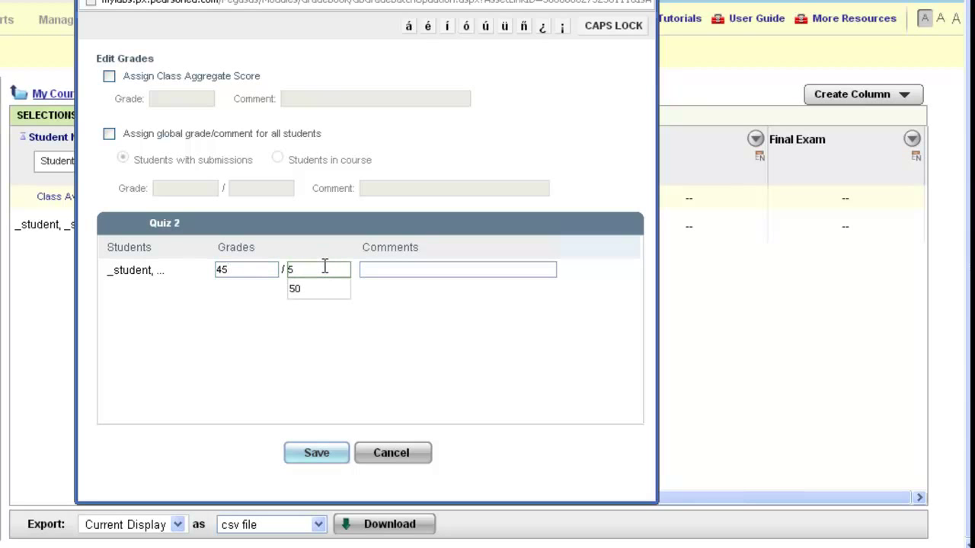
{"action": "type", "text": "0"}
{"action": "left_click", "coordinate": [389, 271]}
{"action": "left_click", "coordinate": [364, 314]}
{"action": "left_click", "coordinate": [312, 455]}
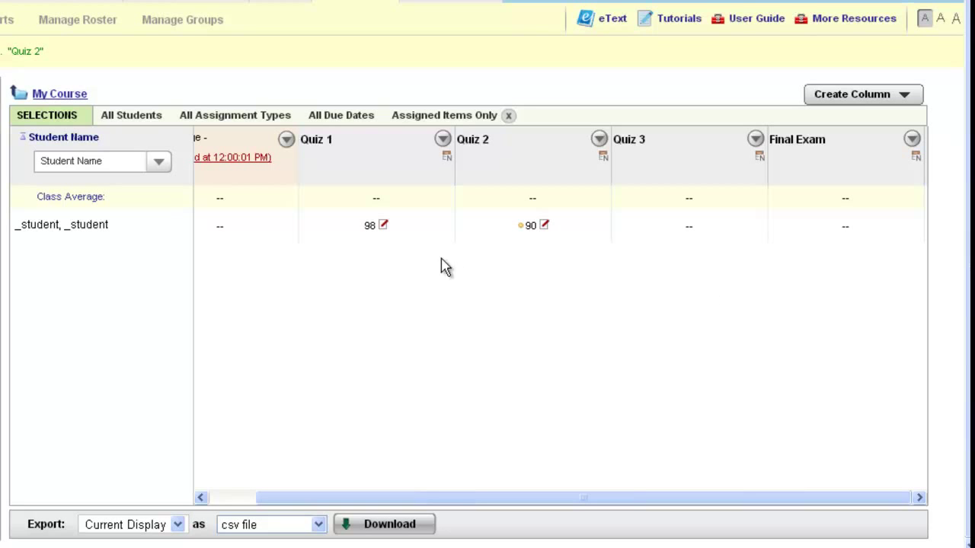
{"action": "left_click", "coordinate": [850, 99]}
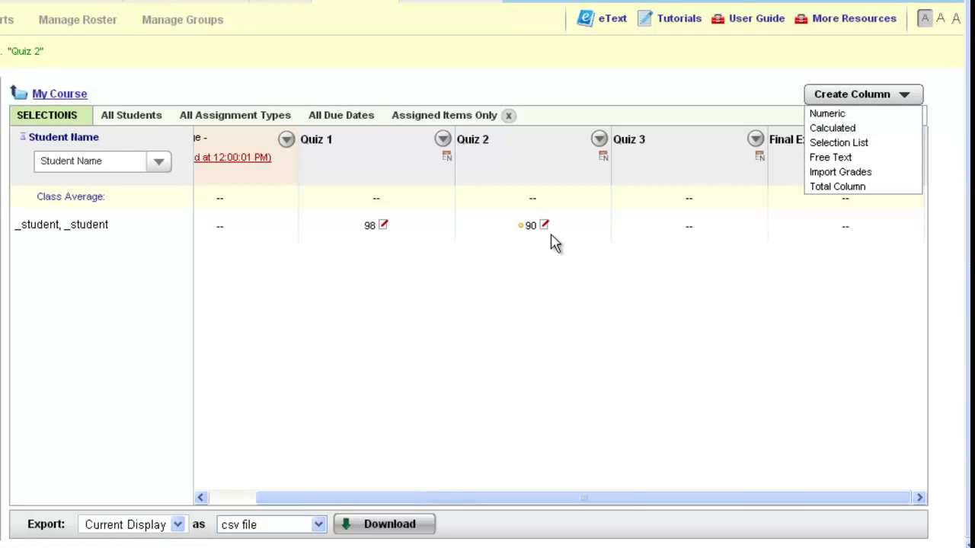
{"action": "left_click", "coordinate": [737, 340]}
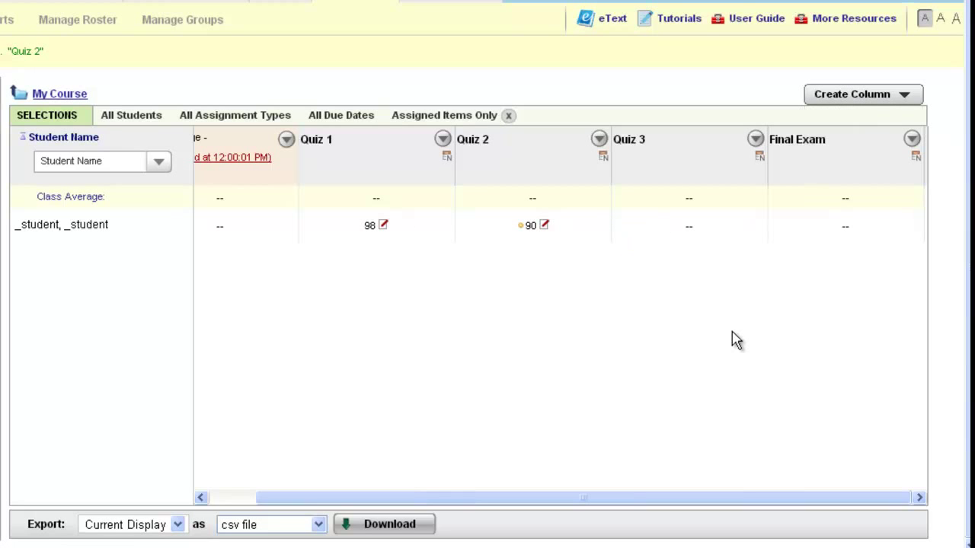